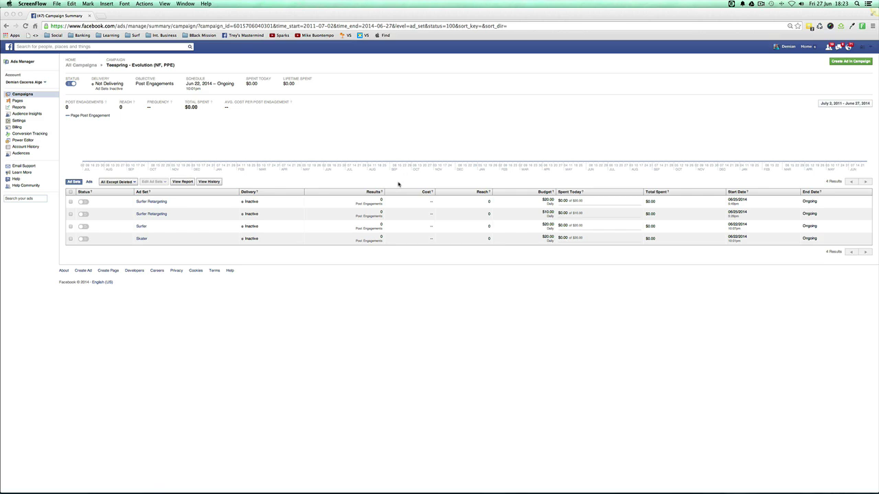
Open the Surfer ad set and expand its ad to show the preview and 7,800,000-person surfing targeting.
{"action": "left_click", "coordinate": [177, 300]}
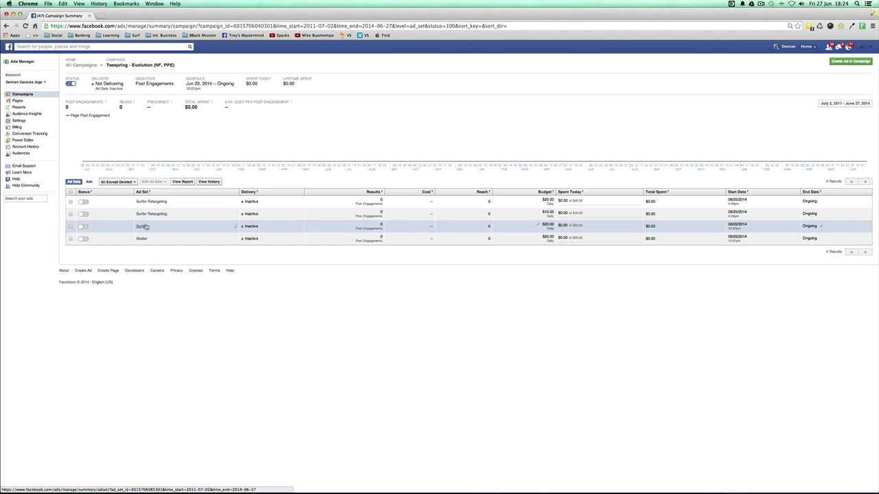
{"action": "left_click", "coordinate": [142, 227]}
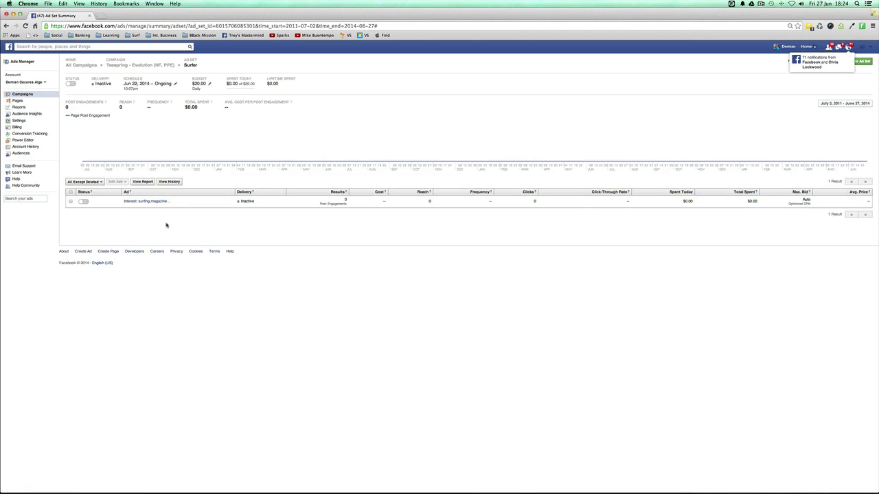
{"action": "left_click", "coordinate": [156, 205]}
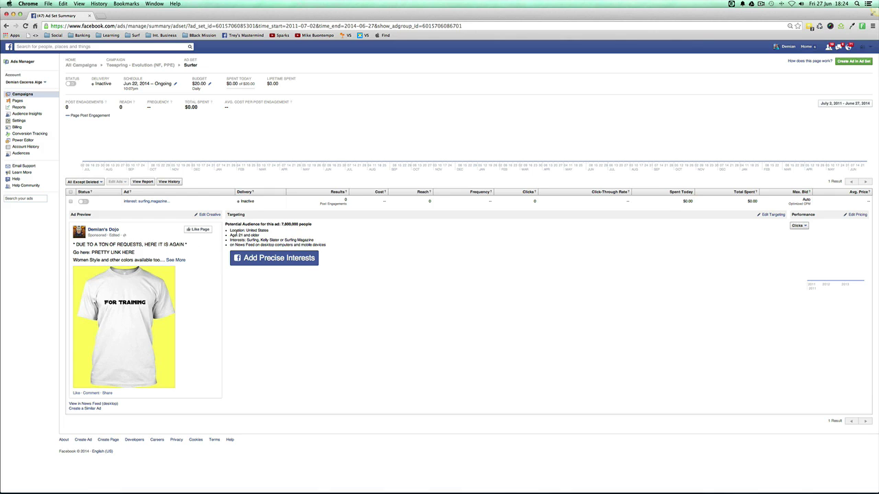
{"action": "left_click_drag", "start_coordinate": [246, 240], "coordinate": [308, 245]}
{"action": "left_click", "coordinate": [308, 245]}
Start a Create a Similar Ad form from the Surfer ad in a new tab.
{"action": "left_click", "coordinate": [88, 410]}
{"action": "key", "text": "super+1"}
{"action": "left_click", "coordinate": [134, 17]}
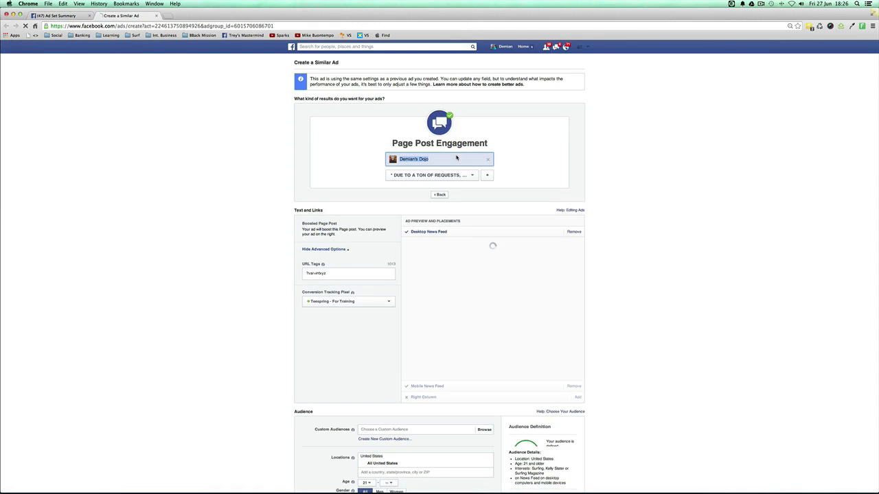
Replace the last three characters of the URL tag with yyy.
{"action": "scroll", "coordinate": [343, 247], "scroll_direction": "down", "scroll_amount": 2}
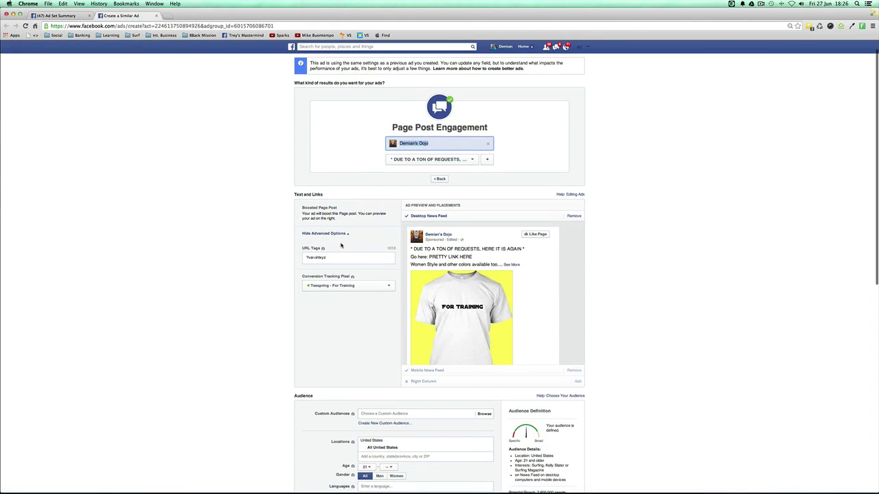
{"action": "double_click", "coordinate": [333, 236]}
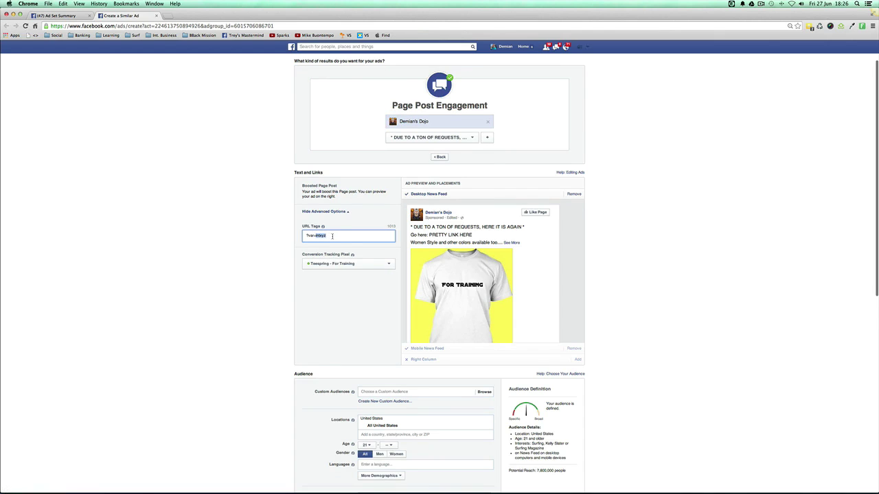
{"action": "left_click", "coordinate": [328, 235]}
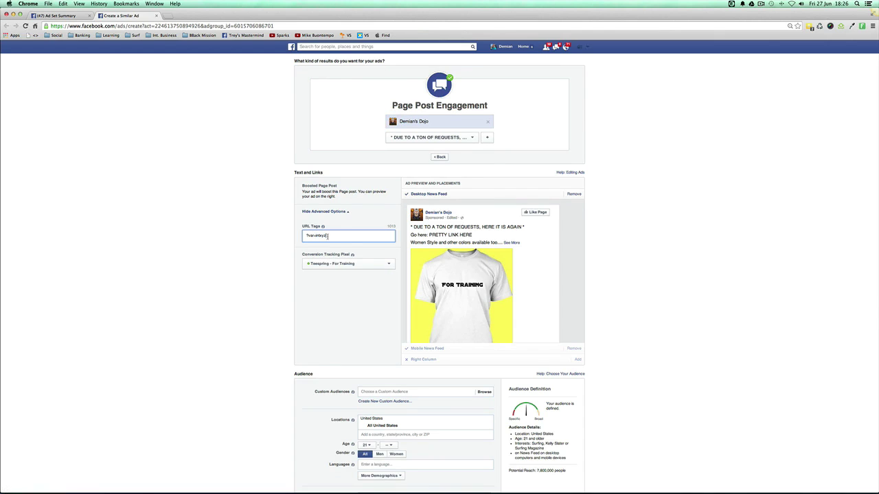
{"action": "scroll", "coordinate": [328, 236], "scroll_direction": "up", "scroll_amount": 1}
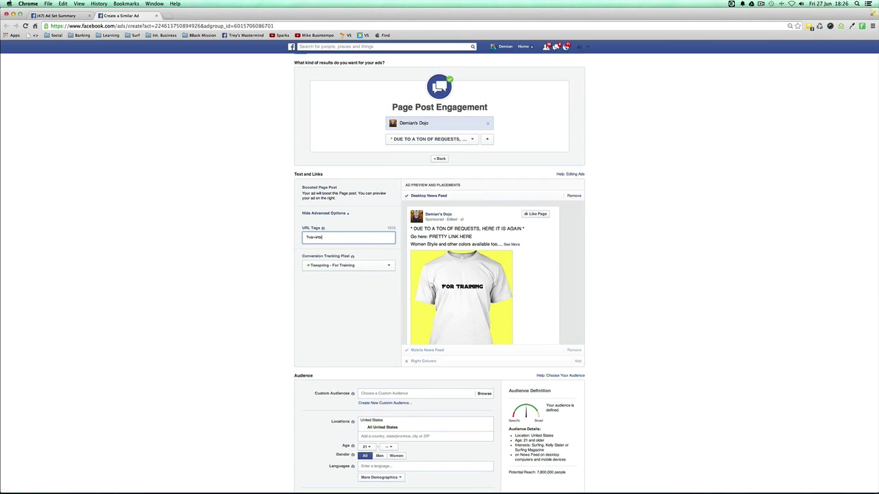
{"action": "key", "text": "BackSpace"}
{"action": "key", "text": "BackSpace"}
{"action": "key", "text": "BackSpace"}
{"action": "type", "text": "yyy"}
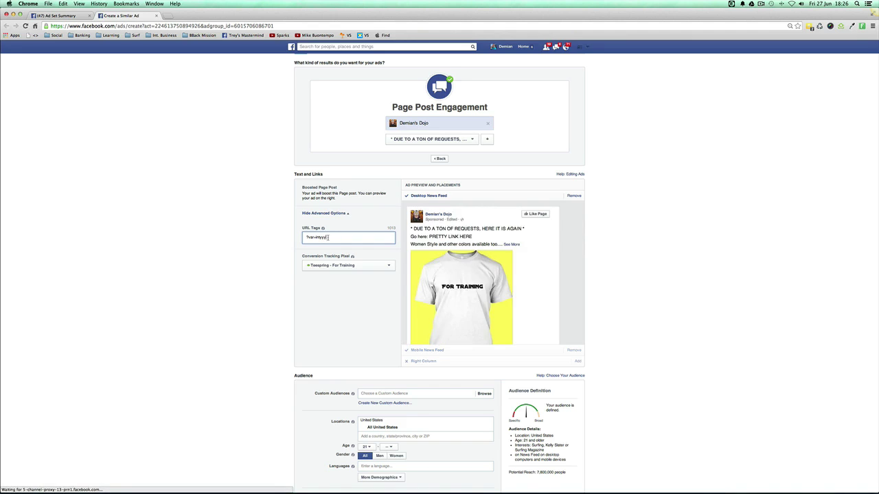
{"action": "double_click", "coordinate": [324, 238]}
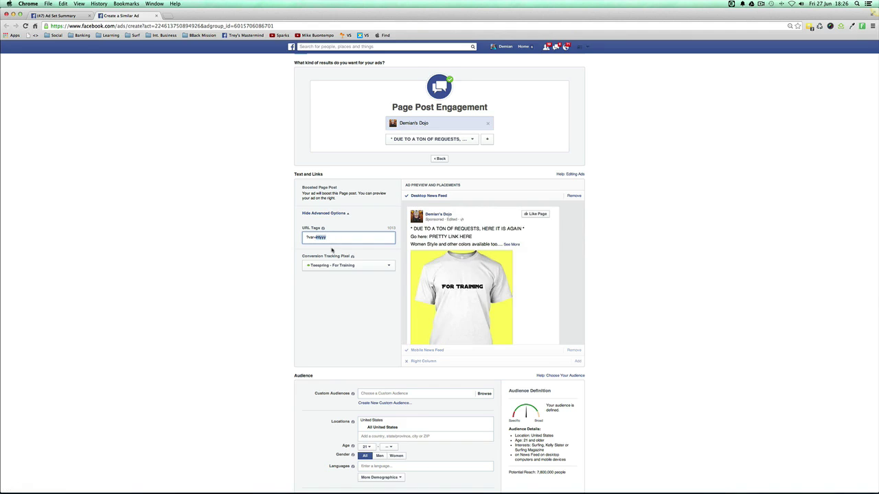
{"action": "scroll", "coordinate": [331, 251], "scroll_direction": "down", "scroll_amount": 1}
{"action": "scroll", "coordinate": [295, 272], "scroll_direction": "down", "scroll_amount": 2}
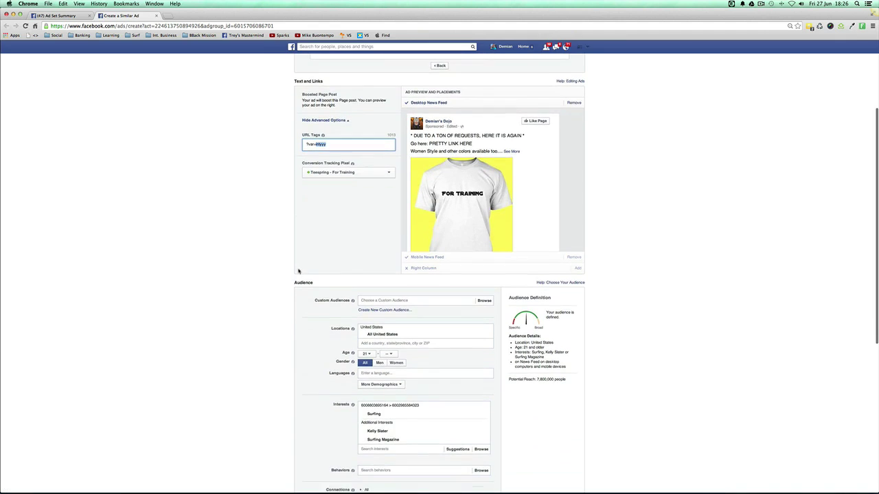
Drop Surfing Magazine and Kelly Slater from the interests and add Taj Burrow alongside Surfing.
{"action": "mouse_move", "coordinate": [393, 413]}
{"action": "scroll", "coordinate": [393, 412], "scroll_direction": "down", "scroll_amount": 1}
{"action": "left_click", "coordinate": [486, 403]}
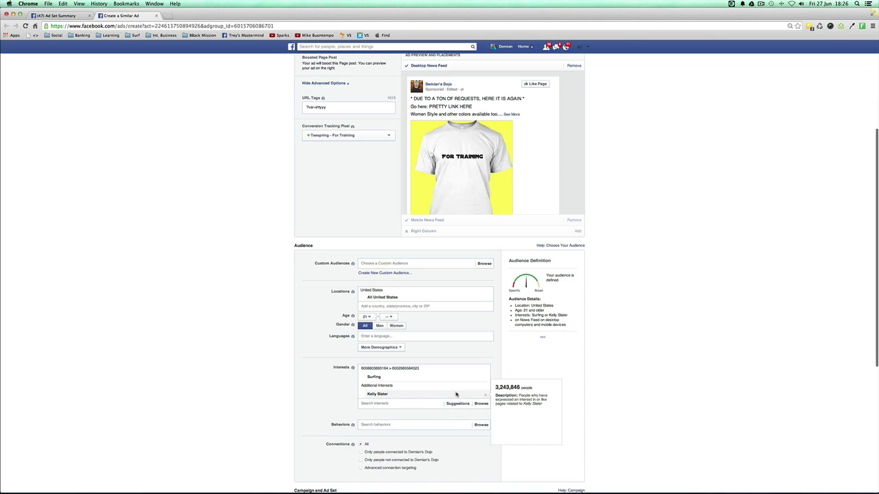
{"action": "left_click", "coordinate": [486, 394]}
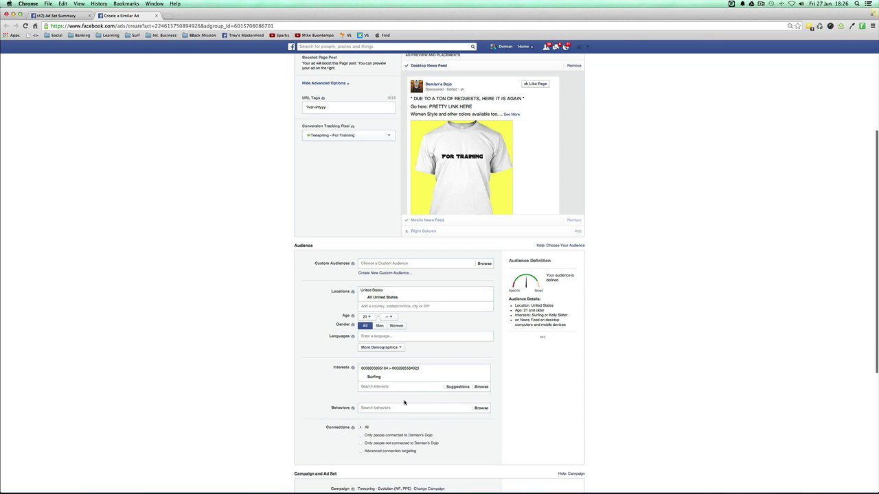
{"action": "left_click", "coordinate": [394, 387]}
{"action": "type", "text": "b"}
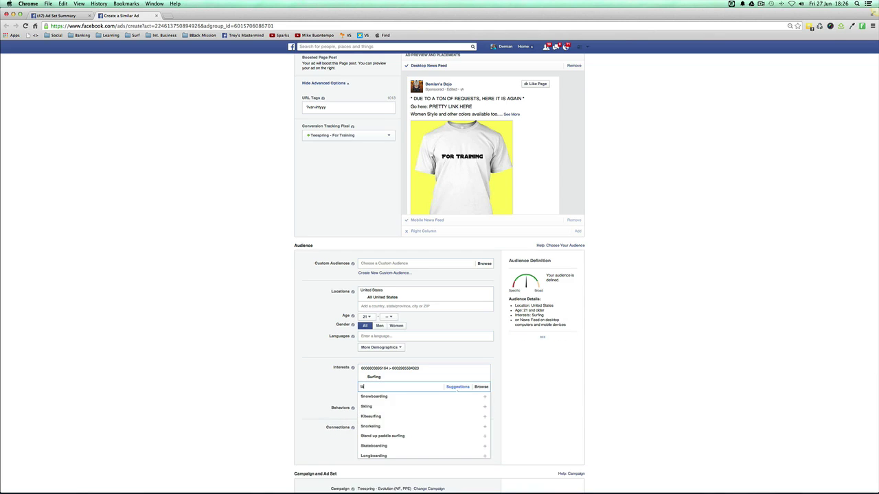
{"action": "type", "text": " burrow"}
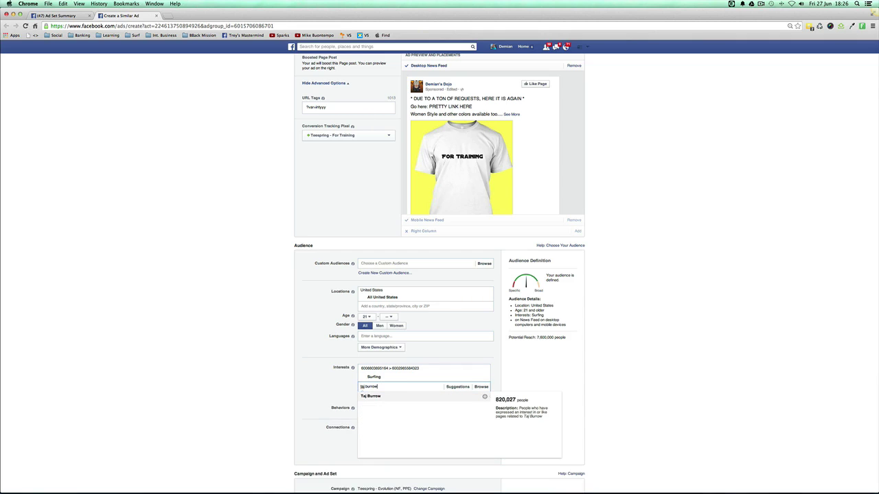
{"action": "left_click", "coordinate": [398, 397]}
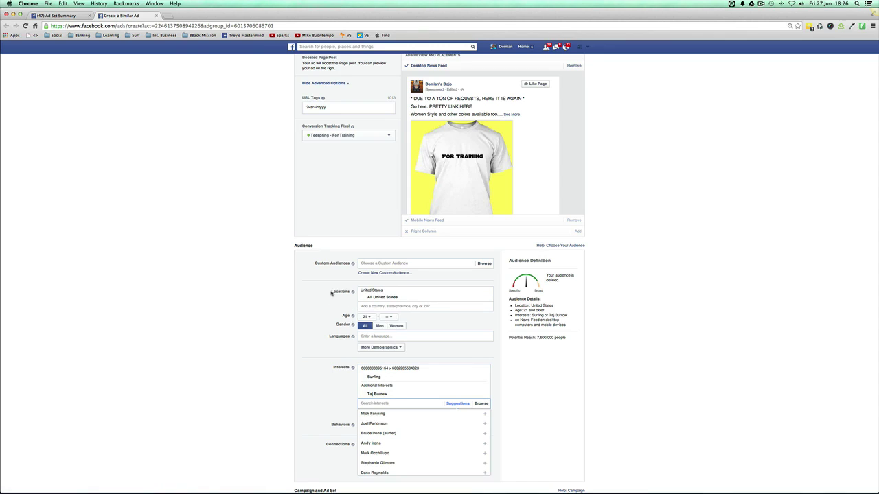
{"action": "left_click", "coordinate": [333, 291]}
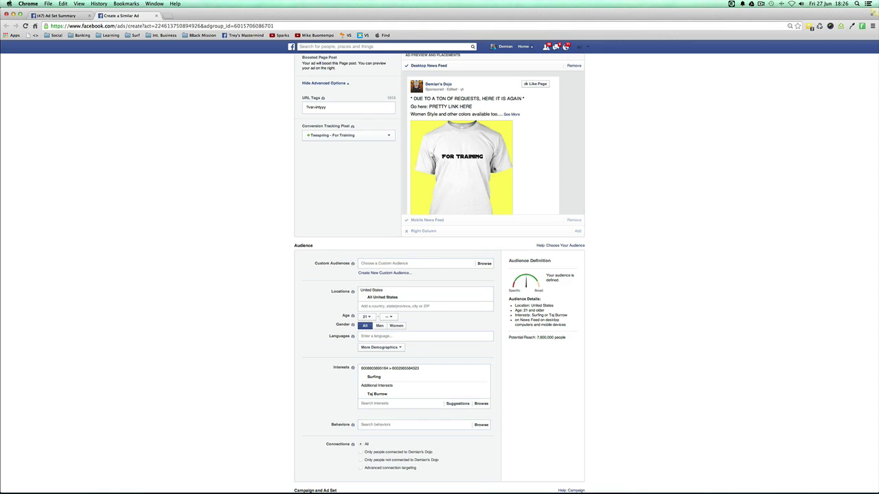
Review the Surfing and Taj Burrow interests and check the URL tag ending in yyy.
{"action": "scroll", "coordinate": [452, 190], "scroll_direction": "up", "scroll_amount": 2}
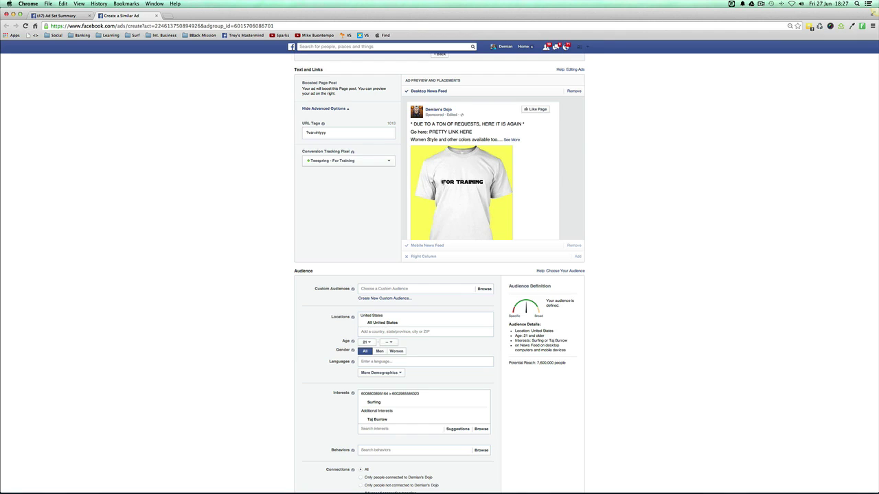
{"action": "mouse_move", "coordinate": [389, 408]}
{"action": "left_click_drag", "start_coordinate": [343, 132], "coordinate": [311, 132]}
{"action": "left_click_drag", "start_coordinate": [328, 133], "coordinate": [318, 132]}
{"action": "left_click", "coordinate": [317, 133]}
Scroll to the Campaign and Ad Set section showing the Surfer ad set at $20.00 per day.
{"action": "scroll", "coordinate": [296, 268], "scroll_direction": "down", "scroll_amount": 2}
{"action": "scroll", "coordinate": [298, 281], "scroll_direction": "down", "scroll_amount": 5}
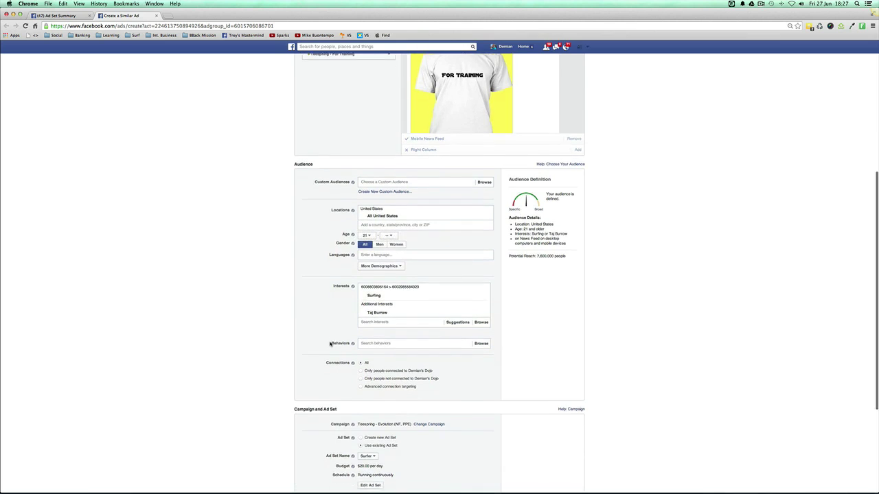
{"action": "scroll", "coordinate": [334, 342], "scroll_direction": "down", "scroll_amount": 3}
{"action": "scroll", "coordinate": [355, 238], "scroll_direction": "up", "scroll_amount": 10}
{"action": "scroll", "coordinate": [354, 238], "scroll_direction": "up", "scroll_amount": 2}
{"action": "double_click", "coordinate": [318, 163]}
{"action": "scroll", "coordinate": [376, 333], "scroll_direction": "down", "scroll_amount": 6}
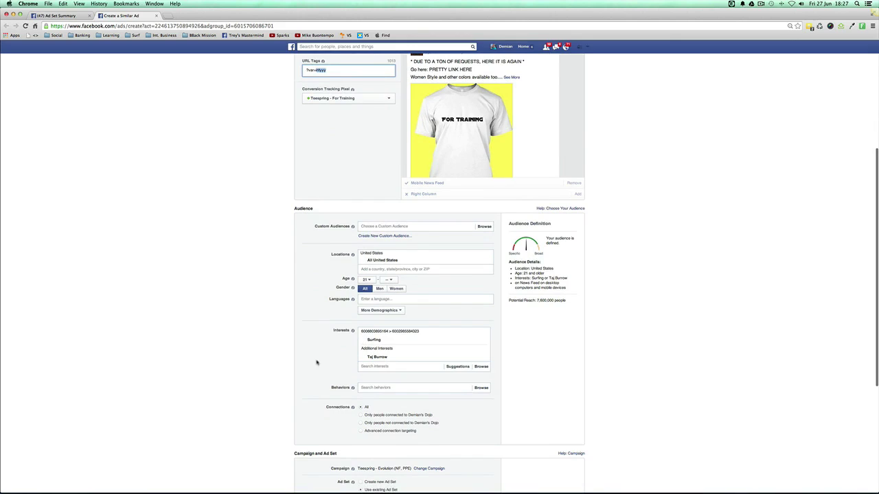
{"action": "scroll", "coordinate": [317, 362], "scroll_direction": "up", "scroll_amount": 1}
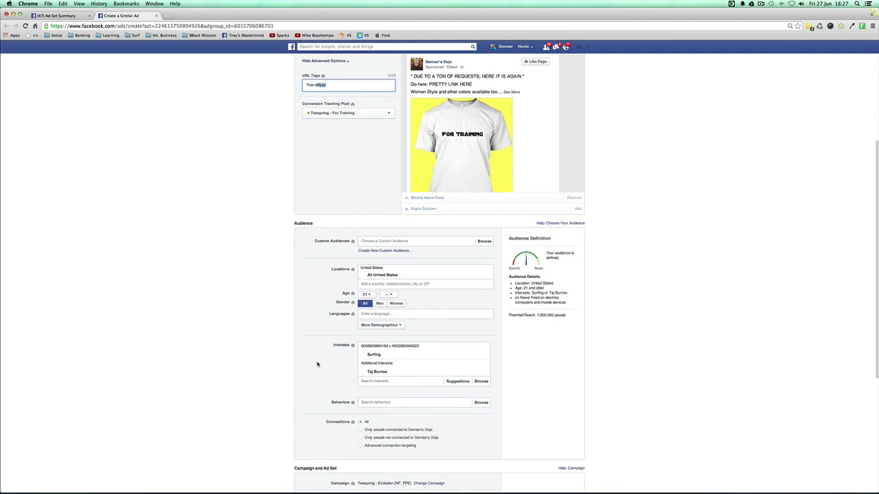
{"action": "scroll", "coordinate": [316, 372], "scroll_direction": "down", "scroll_amount": 10}
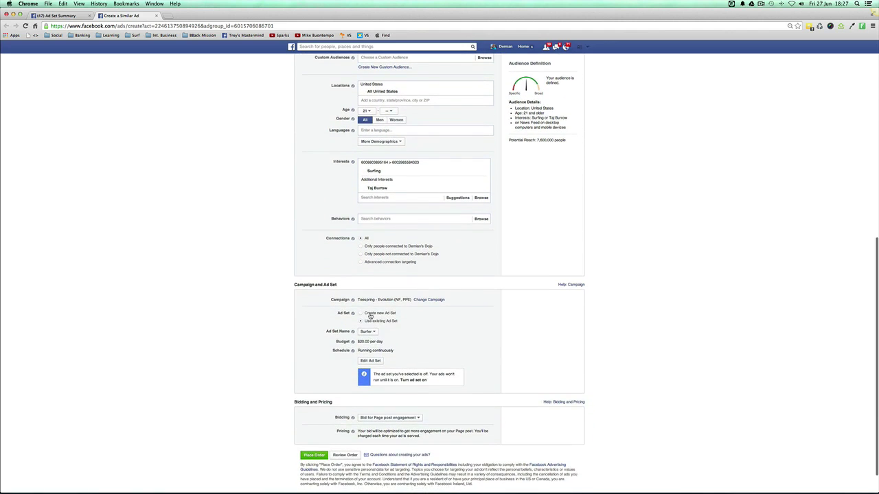
Choose a new ad set, name it 'Surfer (Split Test 2)', and set its budget to 20.00 per day.
{"action": "left_click", "coordinate": [370, 314]}
{"action": "left_click_drag", "start_coordinate": [380, 335], "coordinate": [330, 331]}
{"action": "type", "text": "Surfer (Split Test 2"}
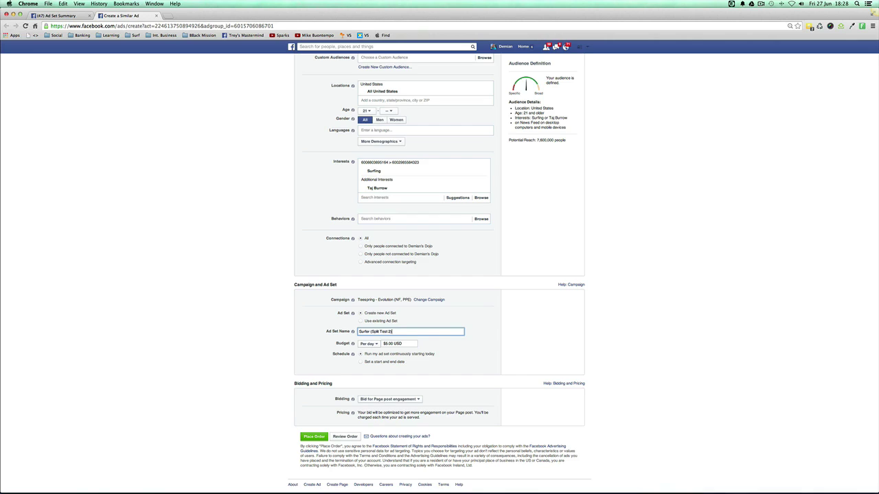
{"action": "double_click", "coordinate": [387, 344]}
{"action": "scroll", "coordinate": [401, 360], "scroll_direction": "down", "scroll_amount": 1}
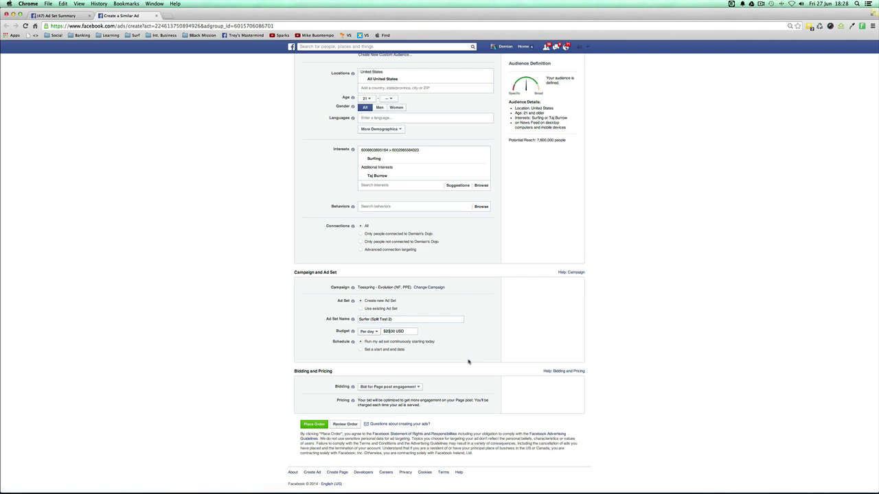
{"action": "type", "text": "."}
{"action": "scroll", "coordinate": [363, 277], "scroll_direction": "up", "scroll_amount": 3}
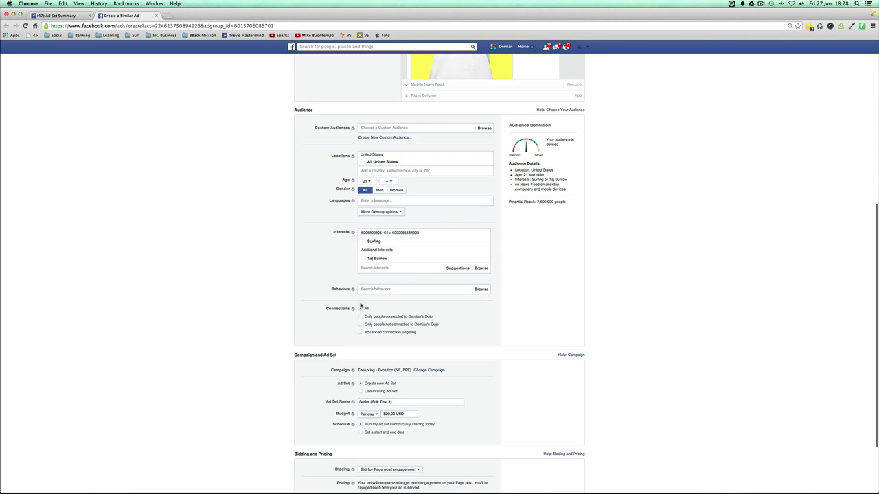
Verify the 'Surfer (Split Test 2)' name and URL tag, then place the order.
{"action": "scroll", "coordinate": [367, 359], "scroll_direction": "down", "scroll_amount": 3}
{"action": "triple_click", "coordinate": [395, 320]}
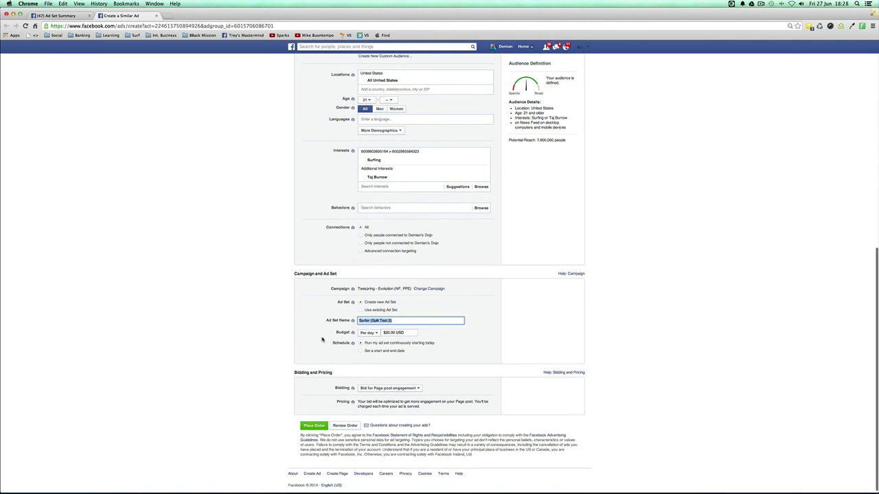
{"action": "scroll", "coordinate": [322, 339], "scroll_direction": "up", "scroll_amount": 5}
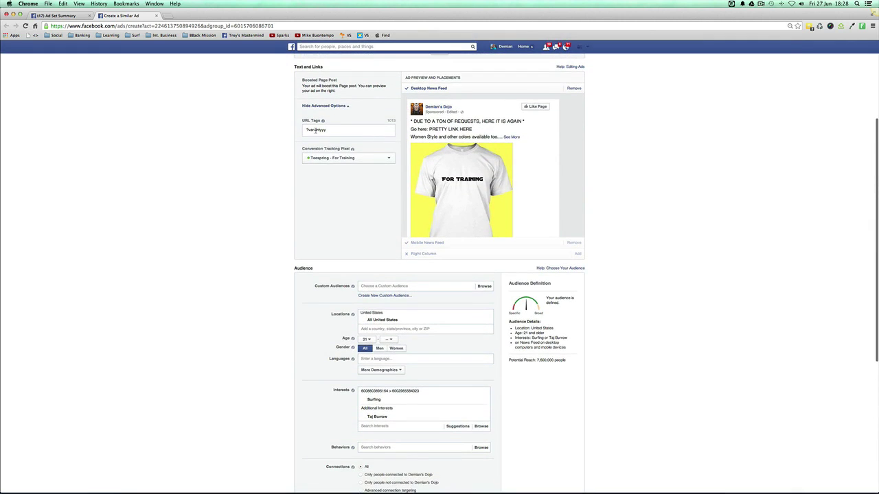
{"action": "double_click", "coordinate": [316, 129]}
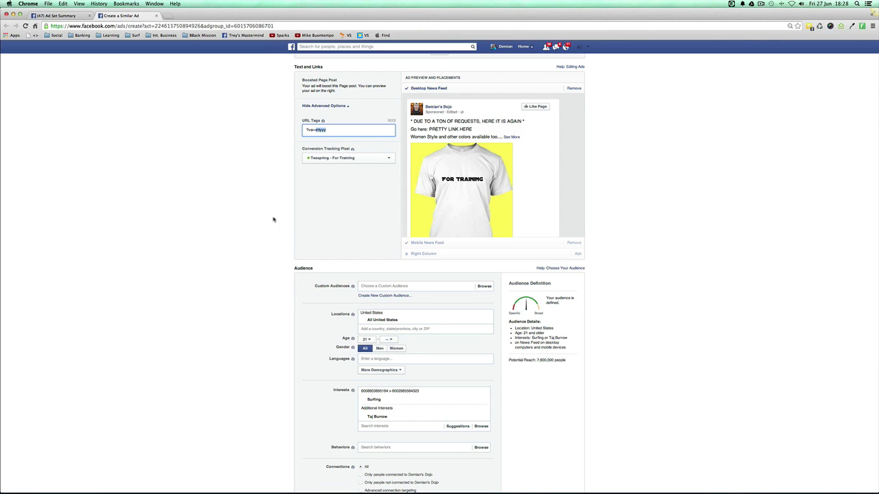
{"action": "scroll", "coordinate": [291, 237], "scroll_direction": "down", "scroll_amount": 5}
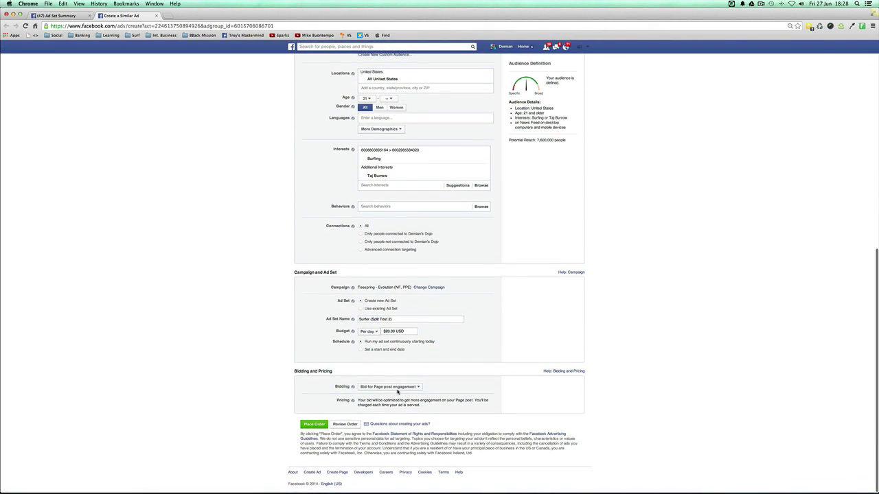
{"action": "left_click", "coordinate": [314, 425]}
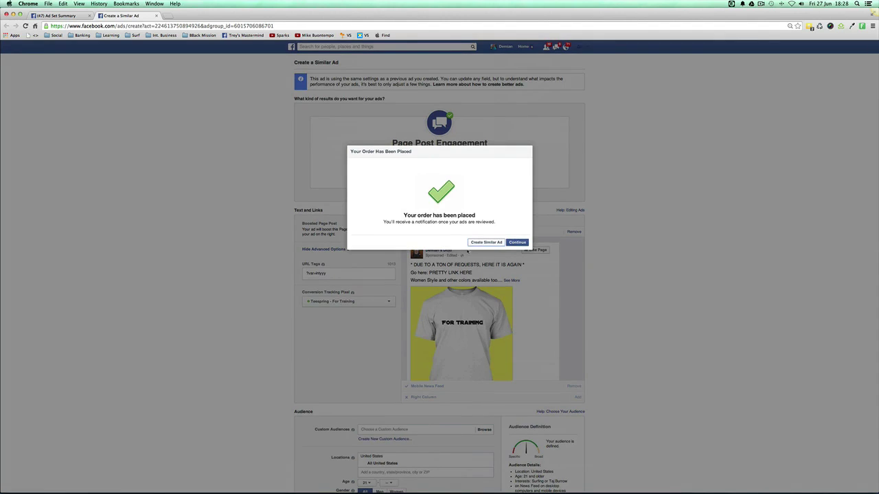
Confirm the order and rename the ad 'Interests: Surfing or Taj Burrow' from its targeting line.
{"action": "left_click", "coordinate": [489, 244]}
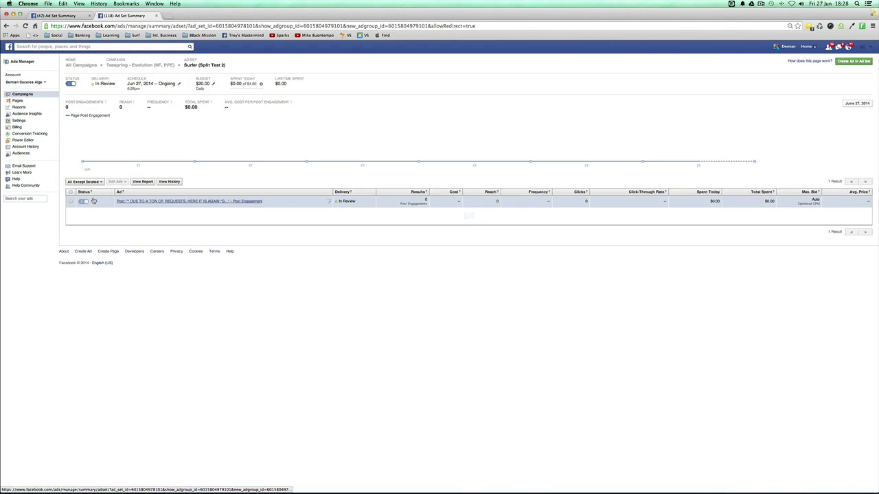
{"action": "left_click", "coordinate": [329, 204]}
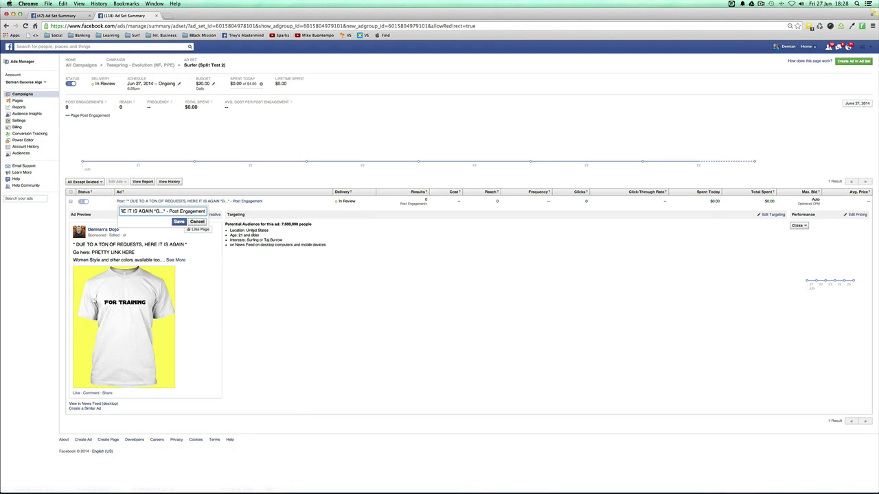
{"action": "left_click_drag", "start_coordinate": [230, 240], "coordinate": [282, 240]}
{"action": "key", "text": "super+c"}
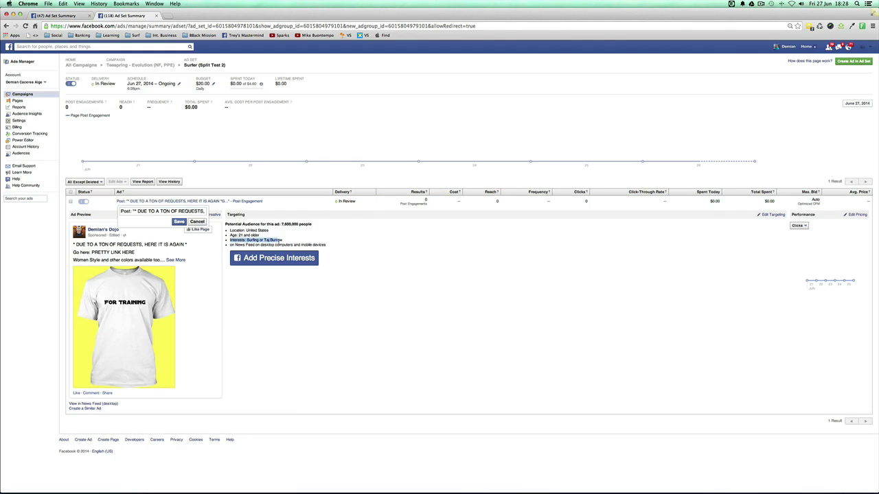
{"action": "triple_click", "coordinate": [187, 211]}
{"action": "key", "text": "super+v"}
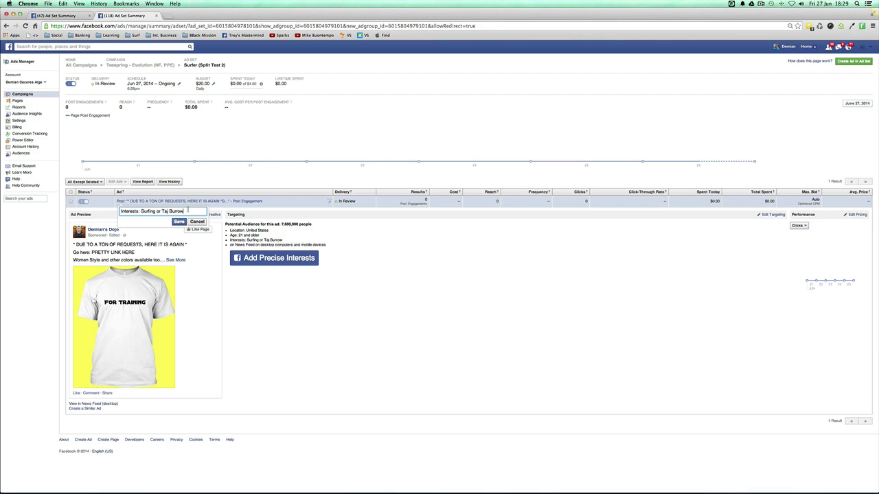
{"action": "left_click", "coordinate": [179, 222]}
Check the ad's age targeting of 21 and older.
{"action": "left_click_drag", "start_coordinate": [230, 235], "coordinate": [258, 235]}
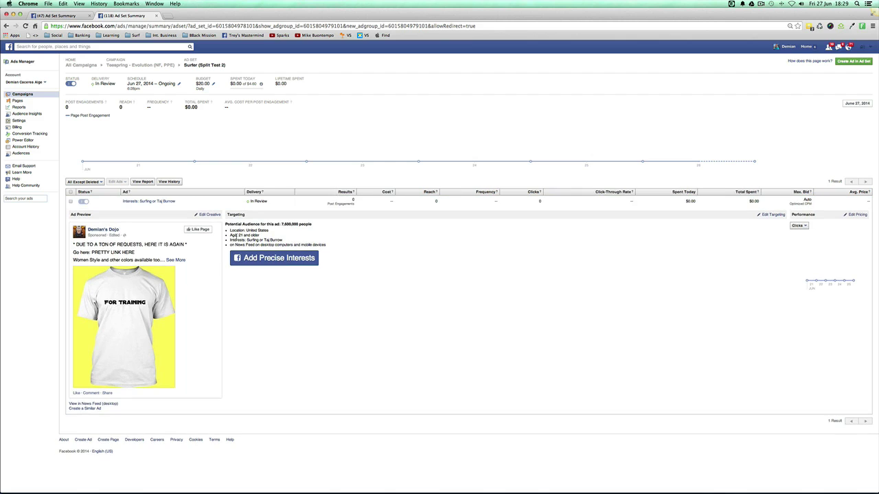
{"action": "left_click_drag", "start_coordinate": [237, 235], "coordinate": [260, 236]}
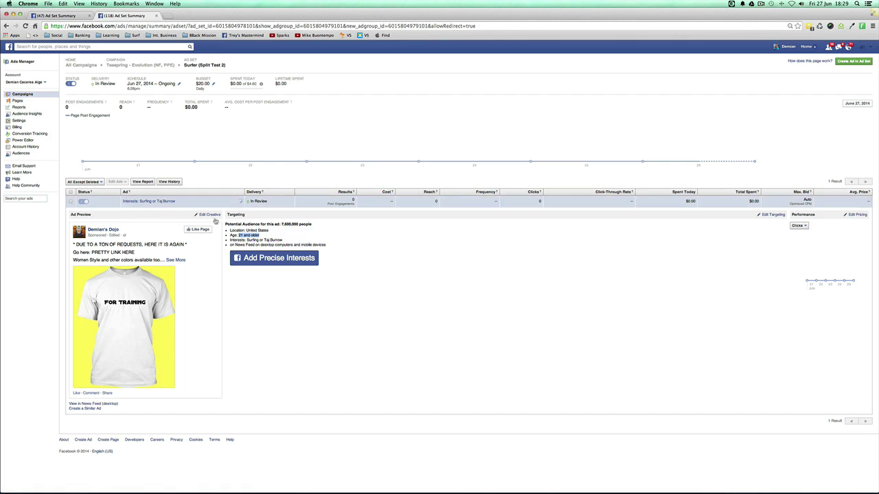
{"action": "left_click", "coordinate": [237, 240]}
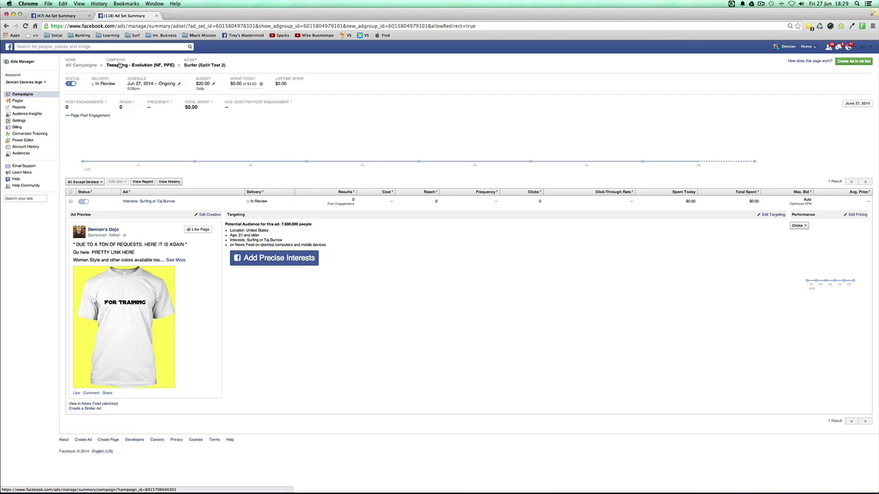
Return to the Teespring - Evolution (NF, PPE) campaign and rename the Surfer ad set 'Surfer (Split Test 1)'.
{"action": "left_click", "coordinate": [158, 65]}
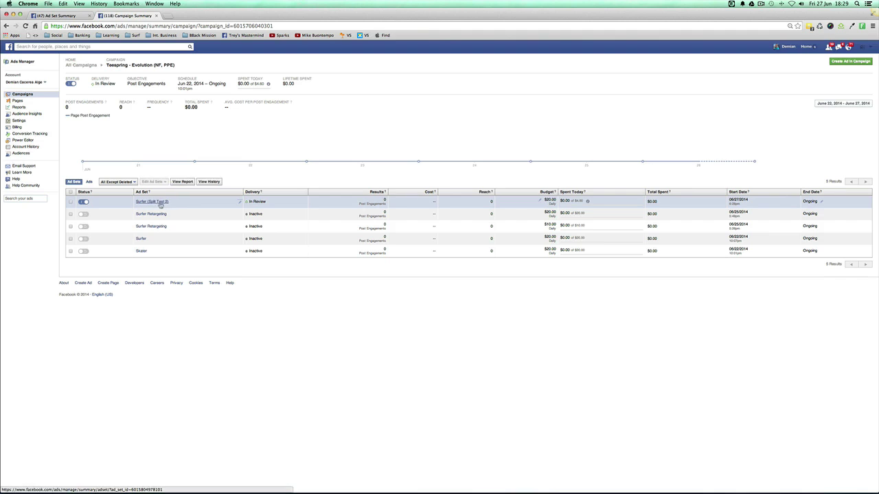
{"action": "left_click", "coordinate": [240, 238]}
{"action": "type", "text": "(Split Test 1"}
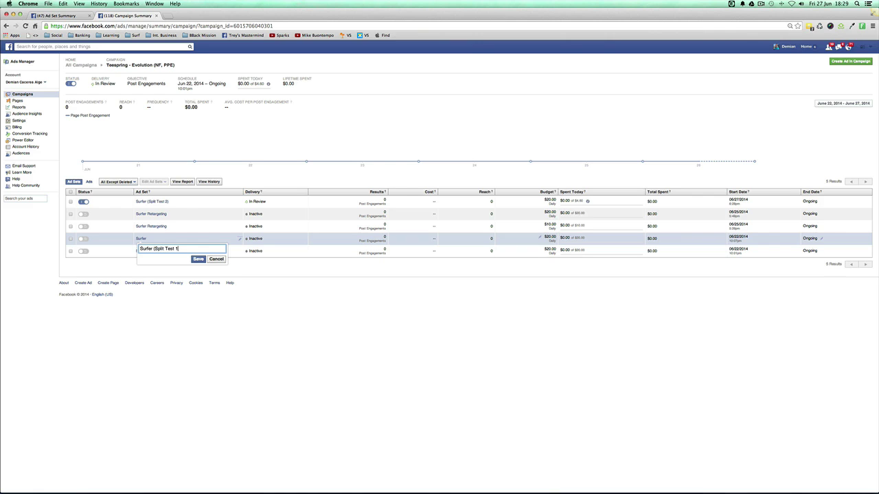
{"action": "key", "text": "Return"}
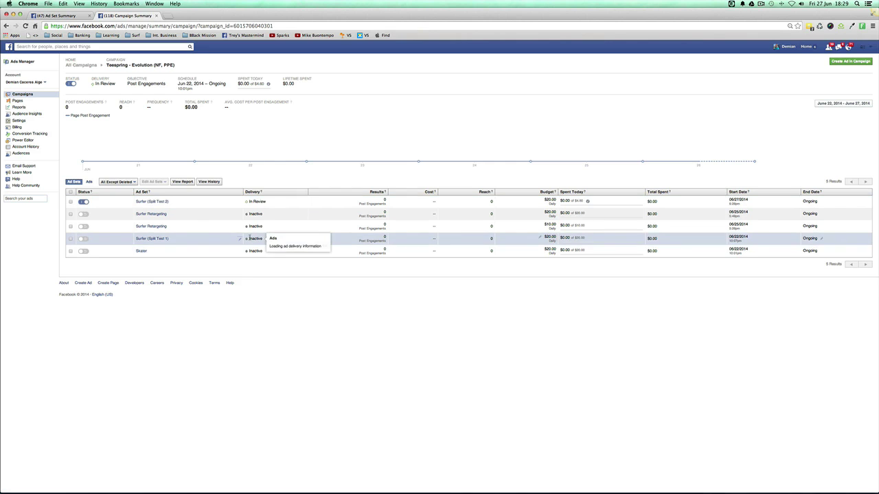
Open the Surfer (Split Test 1) ad set from the campaign's ad set list.
{"action": "left_click", "coordinate": [146, 239]}
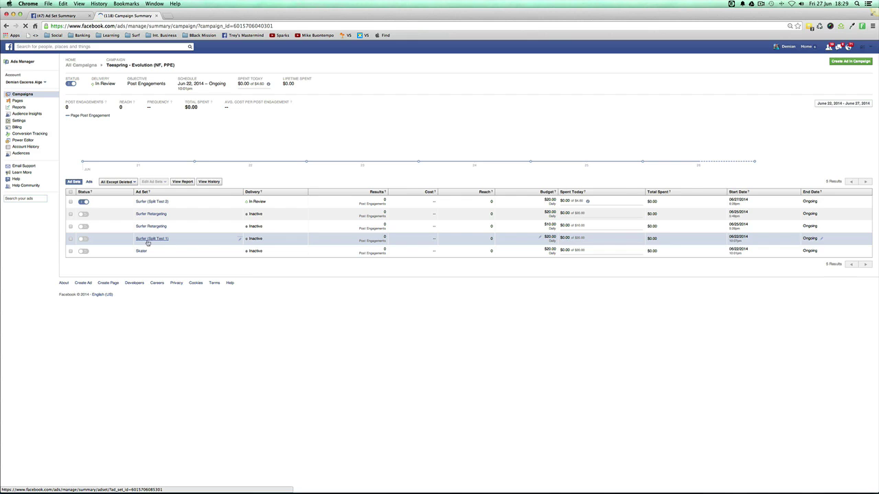